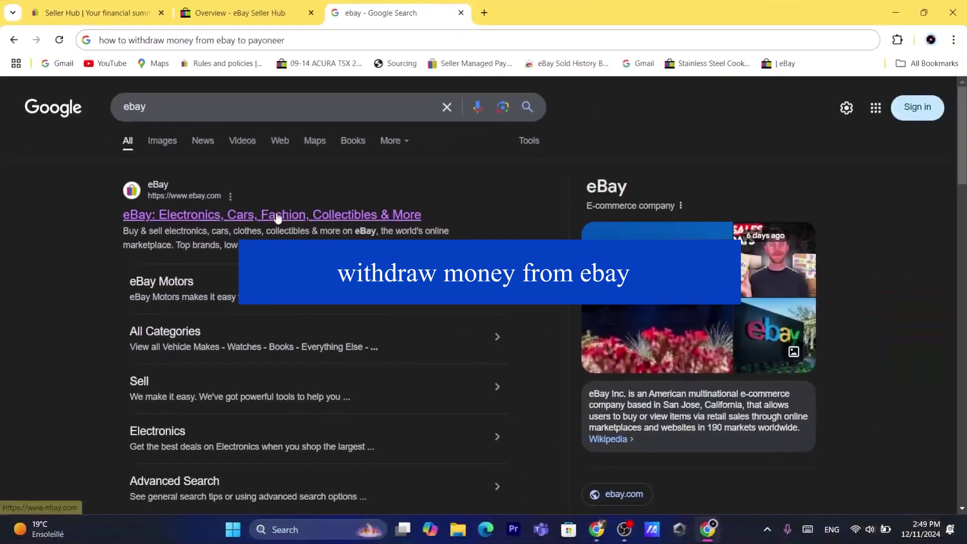
# Step: Open eBay from the Google results and dismiss the eBay app QR code popup
pyautogui.click(277, 216)
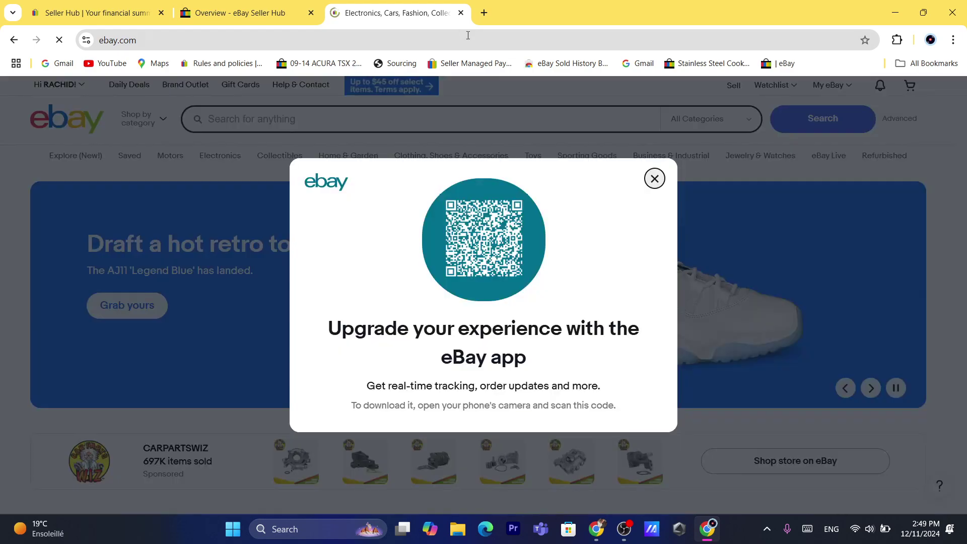
pyautogui.click(468, 35)
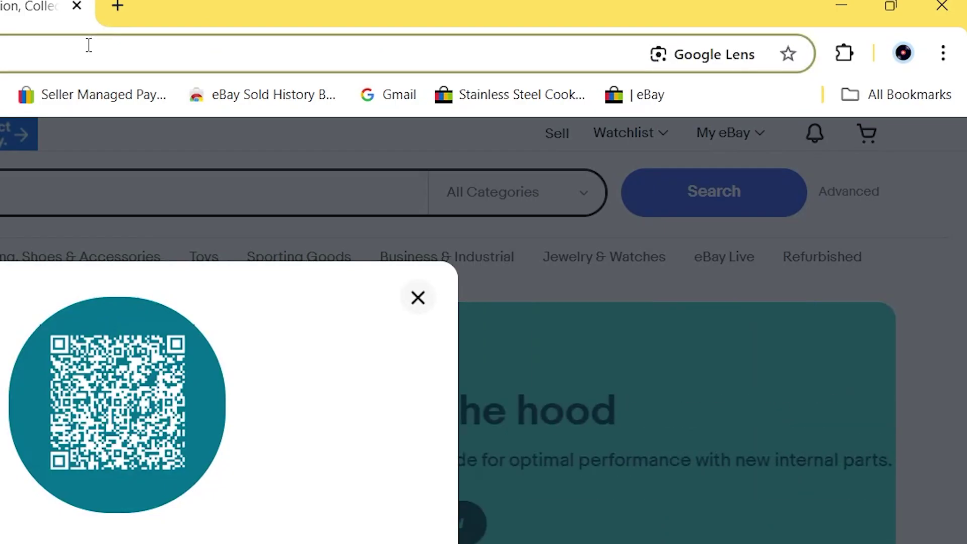
pyautogui.click(124, 525)
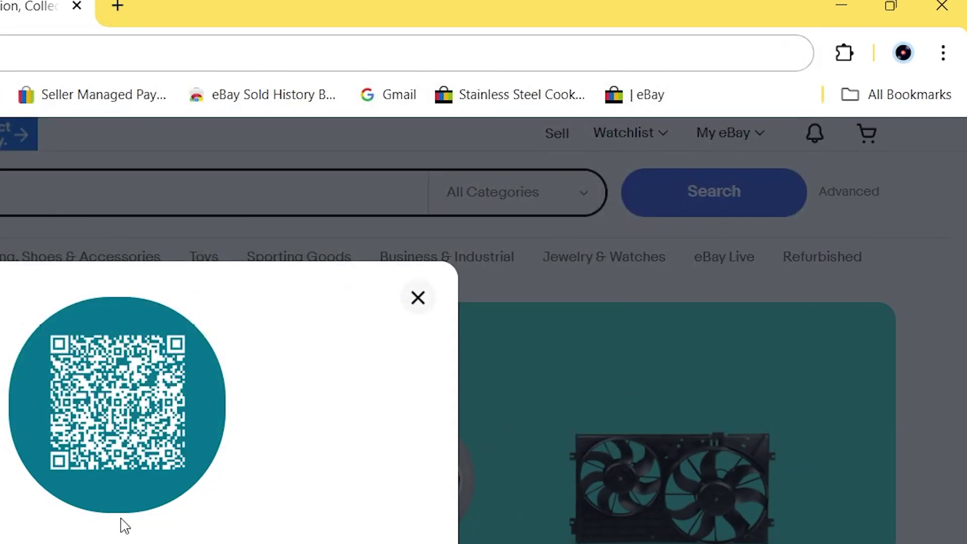
pyautogui.click(418, 298)
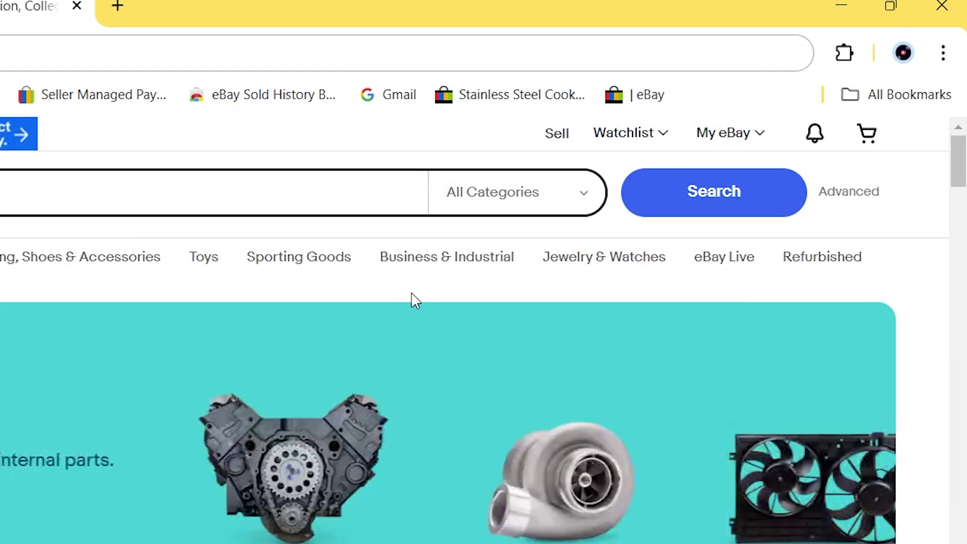
# Step: Open Seller Hub through My eBay's Selling entry and reload the overview page
pyautogui.moveTo(736, 148)
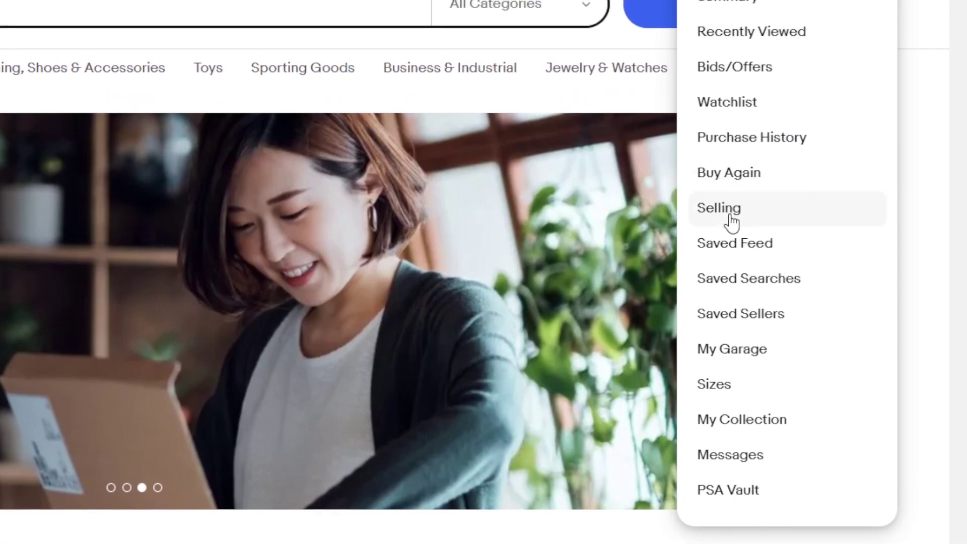
pyautogui.click(730, 217)
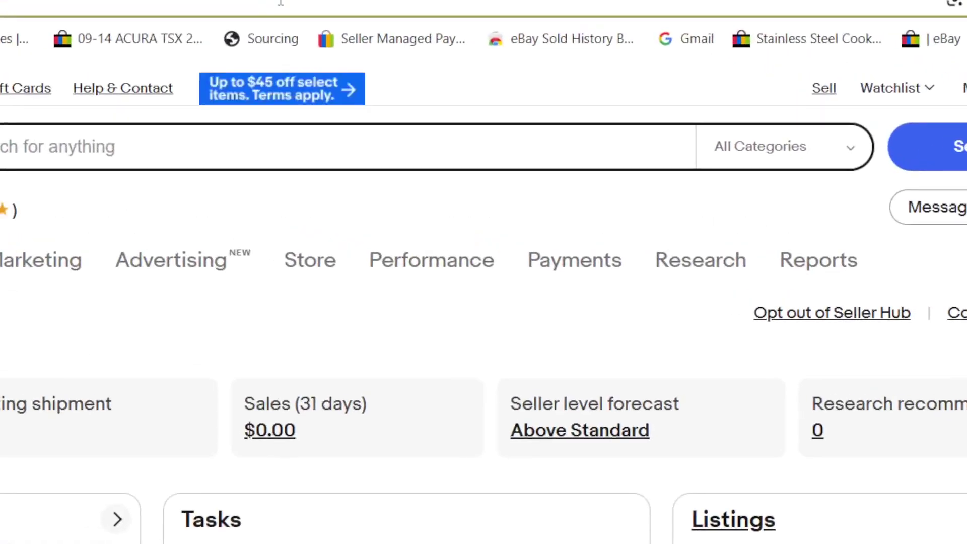
pyautogui.write('S')
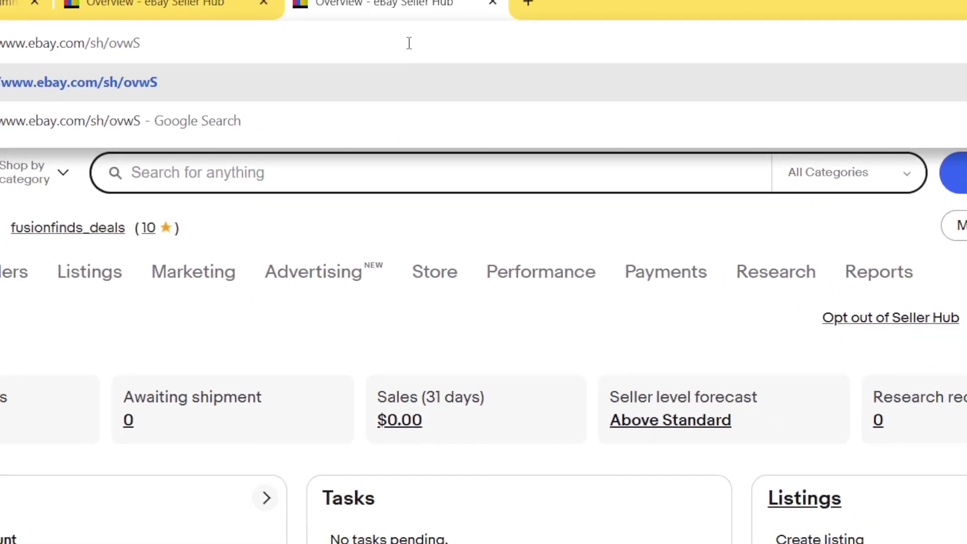
pyautogui.press('Return')
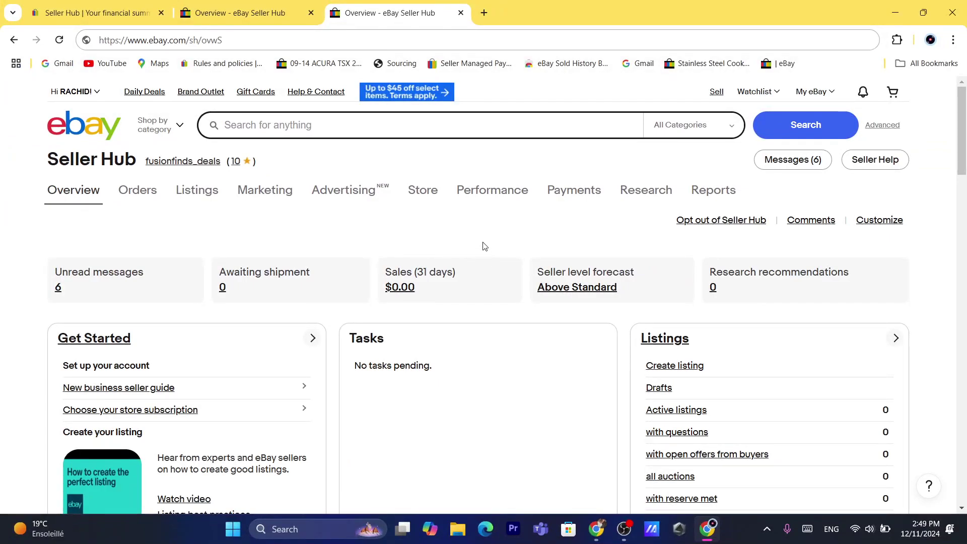
pyautogui.moveTo(584, 196)
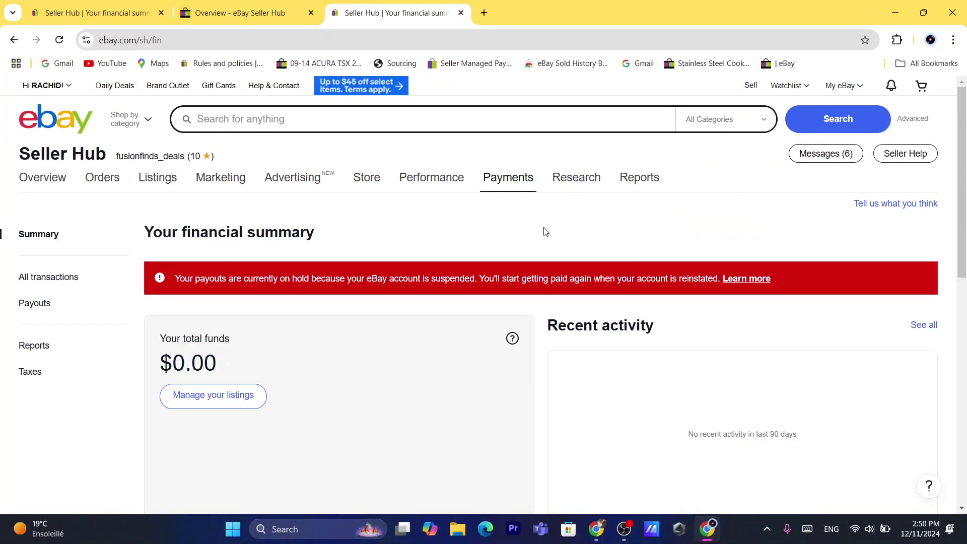
# Step: Scroll the financial summary's payouts-on-hold notice, then switch to the other eBay Payments window
pyautogui.moveTo(965, 144); pyautogui.dragTo(965, 225)
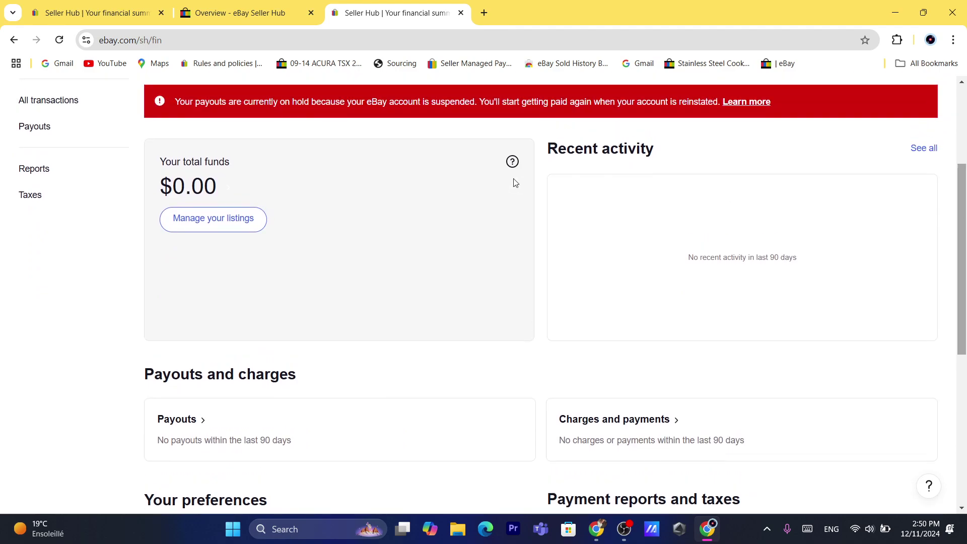
pyautogui.click(391, 31)
pyautogui.write('s')
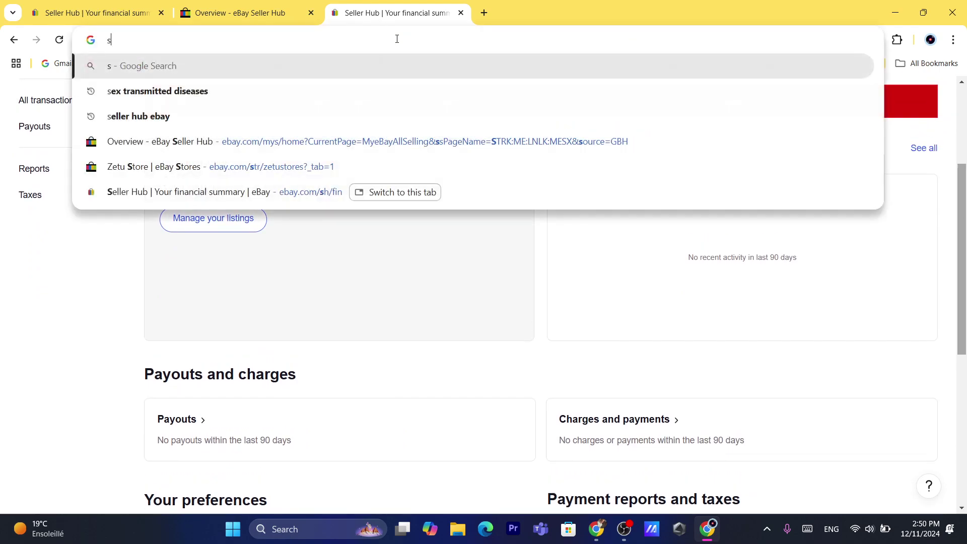
pyautogui.click(429, 402)
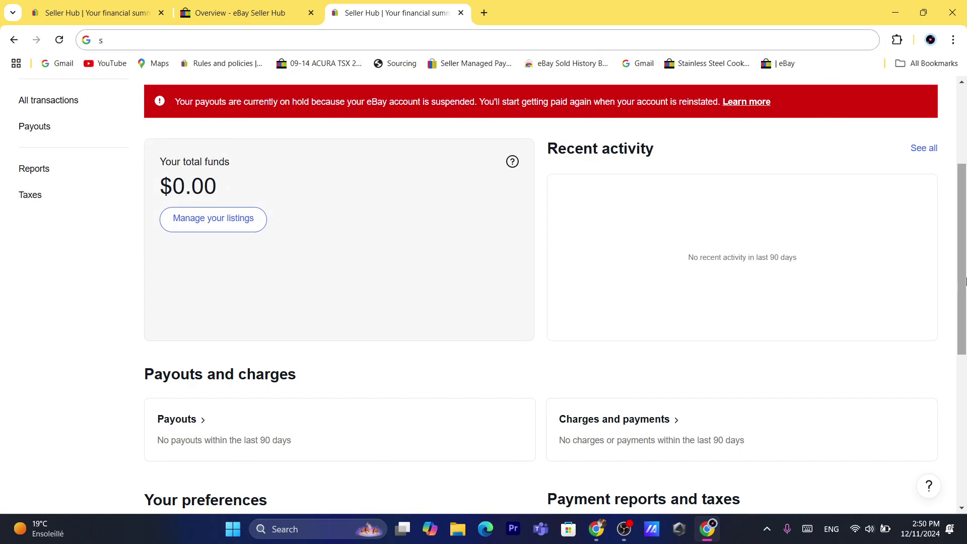
pyautogui.moveTo(964, 281); pyautogui.dragTo(965, 299)
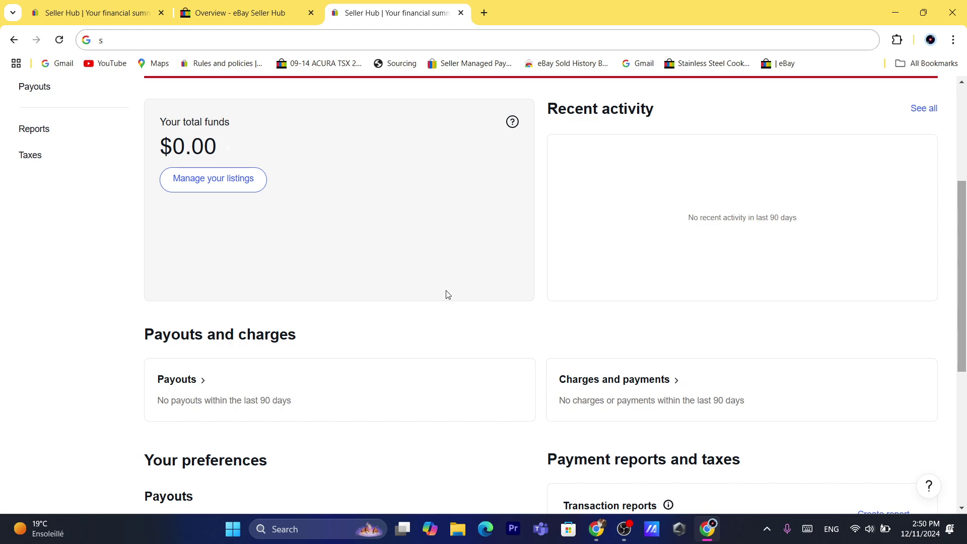
pyautogui.click(596, 529)
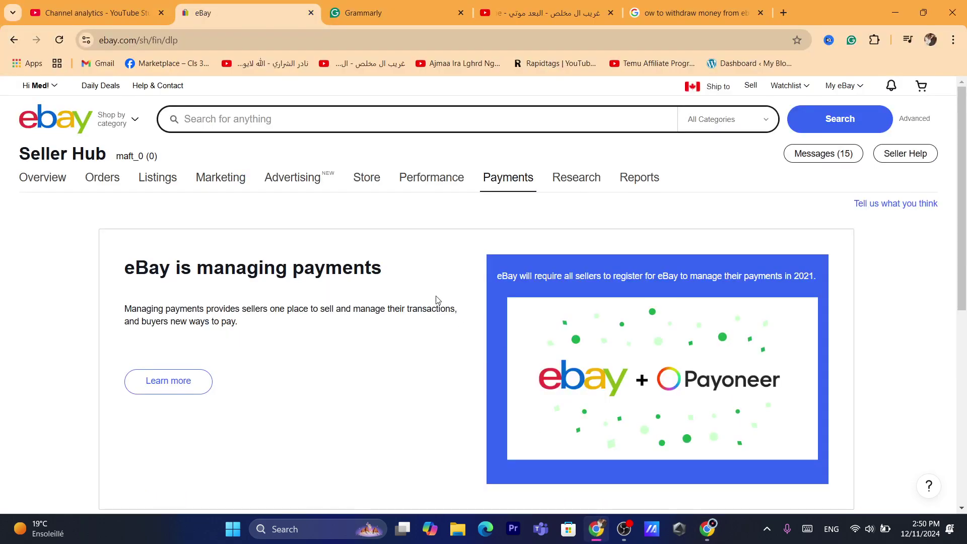
# Step: Highlight the 'eBay is managing payments' heading and words in its notice
pyautogui.tripleClick(270, 277)
pyautogui.moveTo(270, 277); pyautogui.dragTo(287, 327)
pyautogui.tripleClick(287, 327)
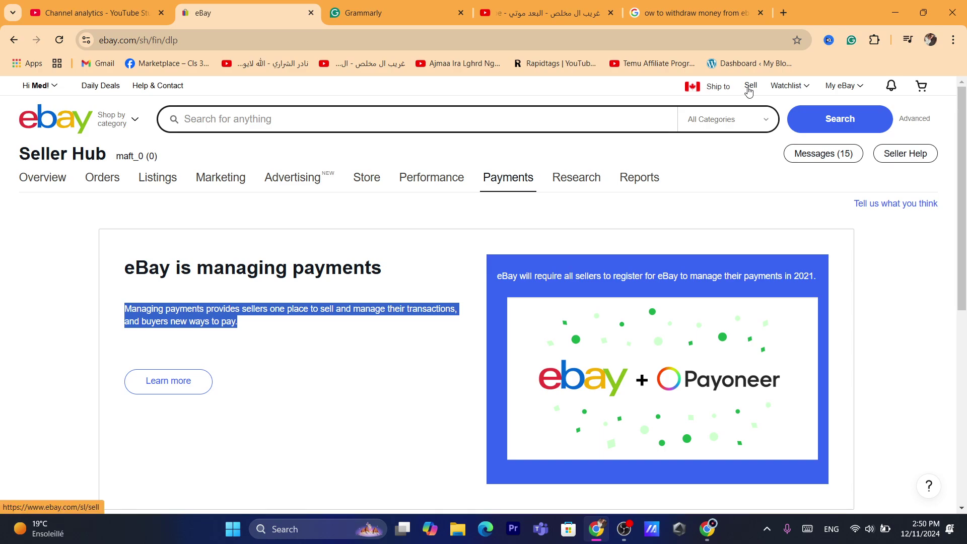
pyautogui.tripleClick(297, 270)
pyautogui.doubleClick(297, 308)
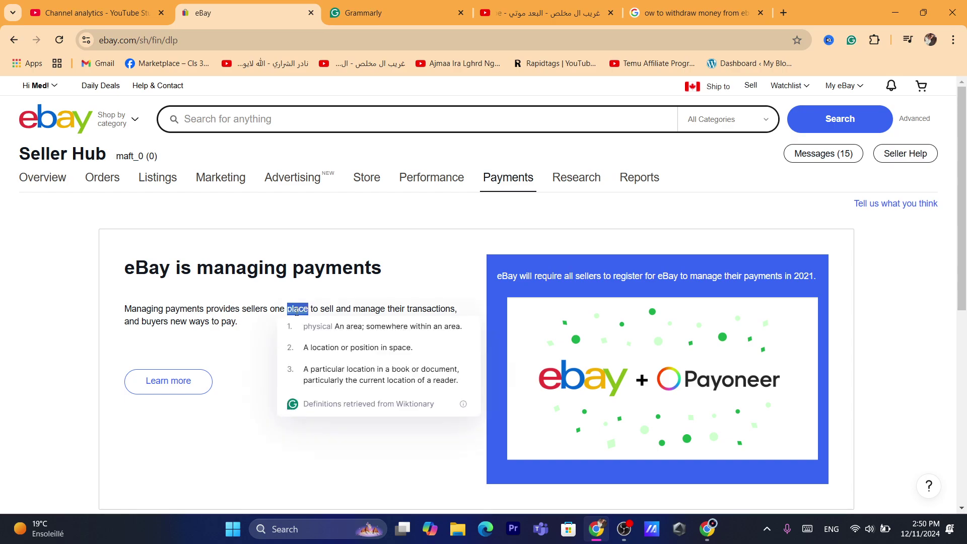
pyautogui.doubleClick(248, 309)
# Step: Highlight the description paragraph and Payoneer panel, then return to the financial summary window
pyautogui.tripleClick(248, 310)
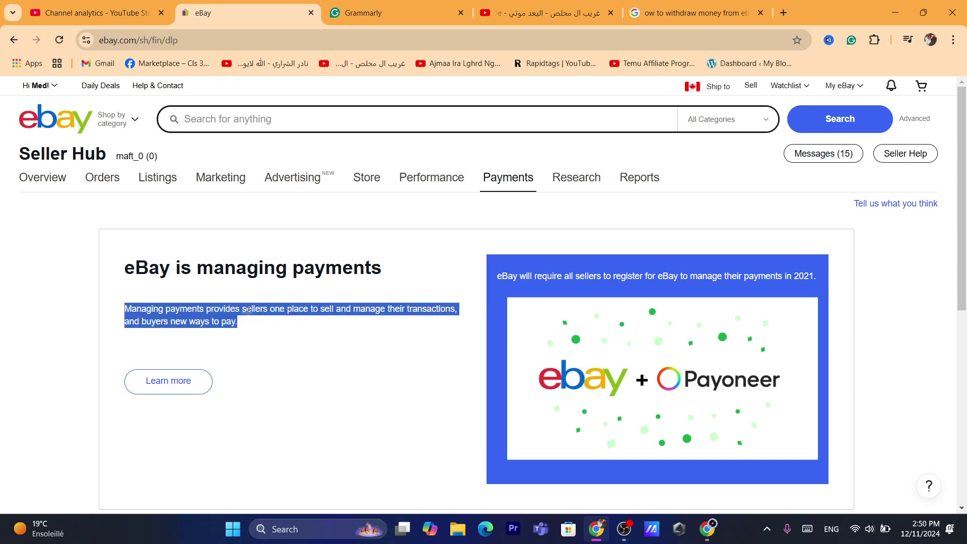
pyautogui.tripleClick(239, 314)
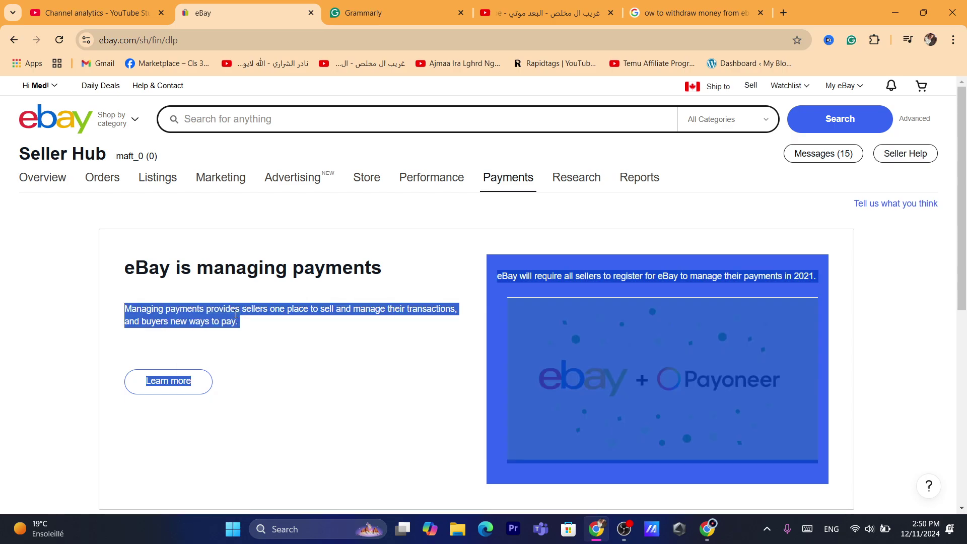
pyautogui.tripleClick(343, 310)
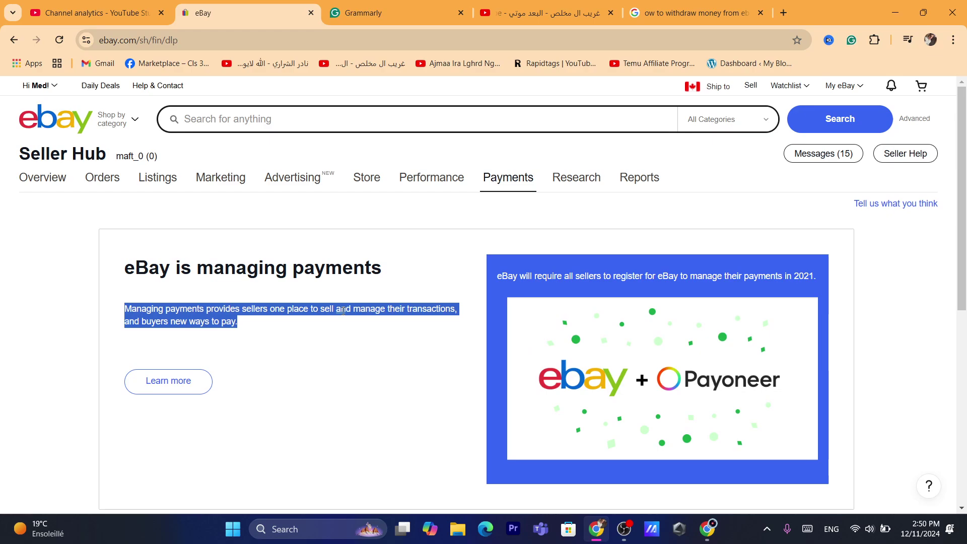
pyautogui.tripleClick(289, 320)
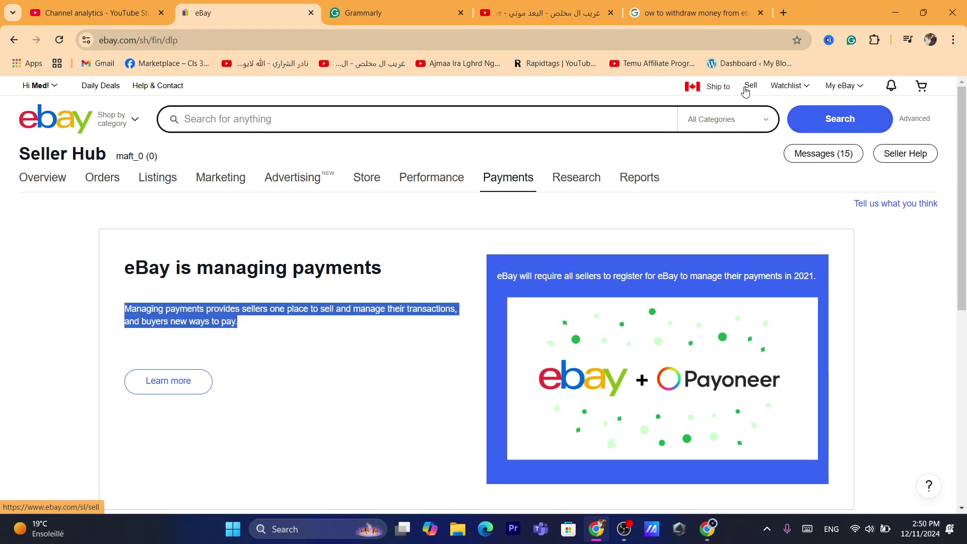
pyautogui.click(332, 330)
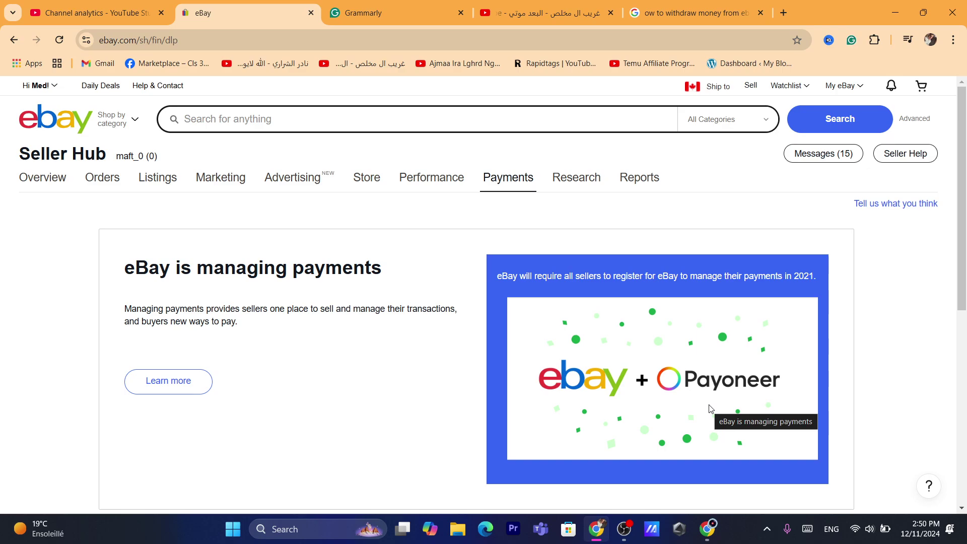
pyautogui.click(708, 528)
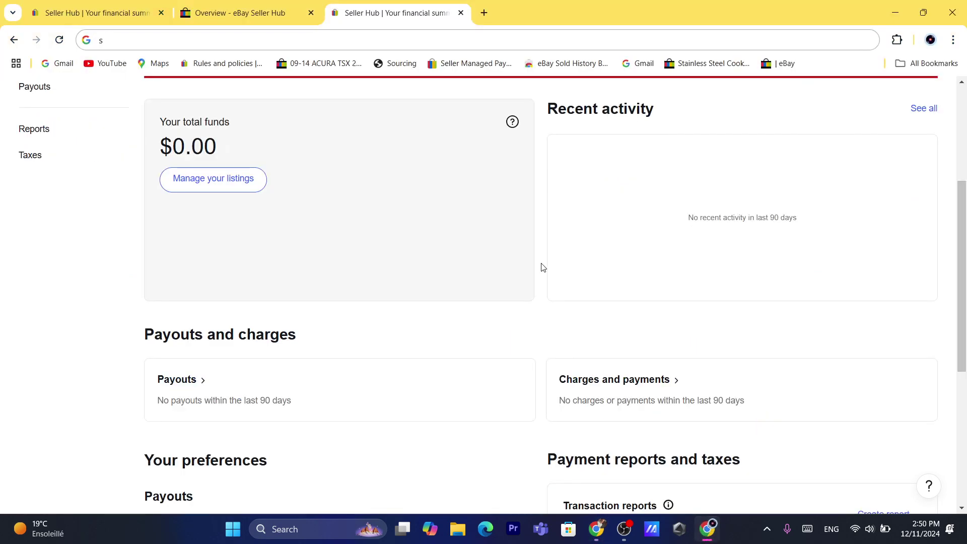
# Step: Scroll to Your preferences, showing Payoneer as payout method with a Daily schedule
pyautogui.scroll(3, 448, 198)
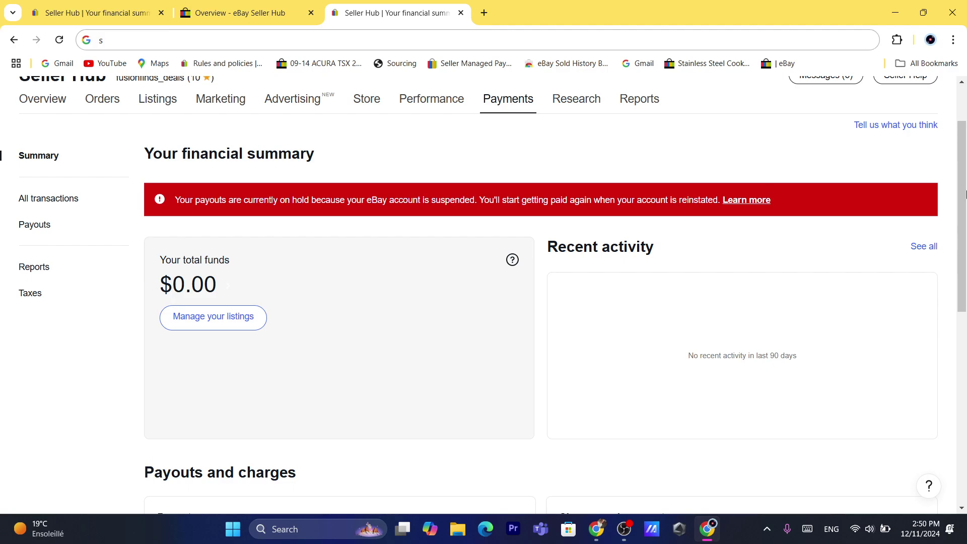
pyautogui.scroll(-2, 937, 201)
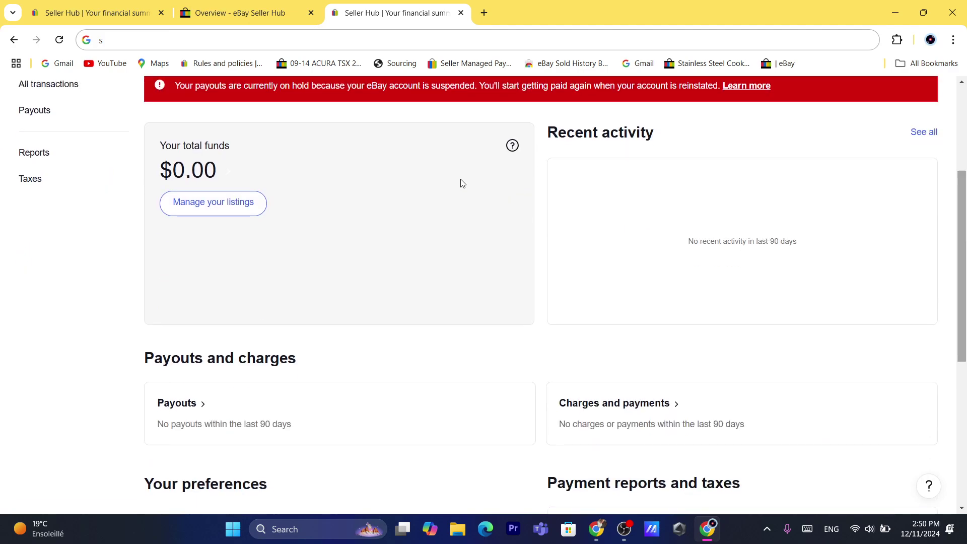
pyautogui.moveTo(965, 213); pyautogui.dragTo(965, 317)
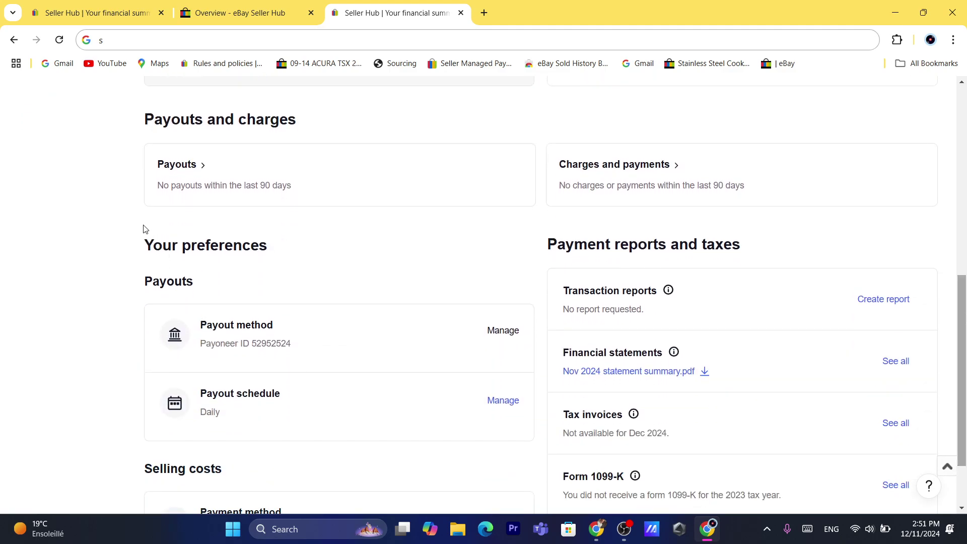
pyautogui.tripleClick(171, 242)
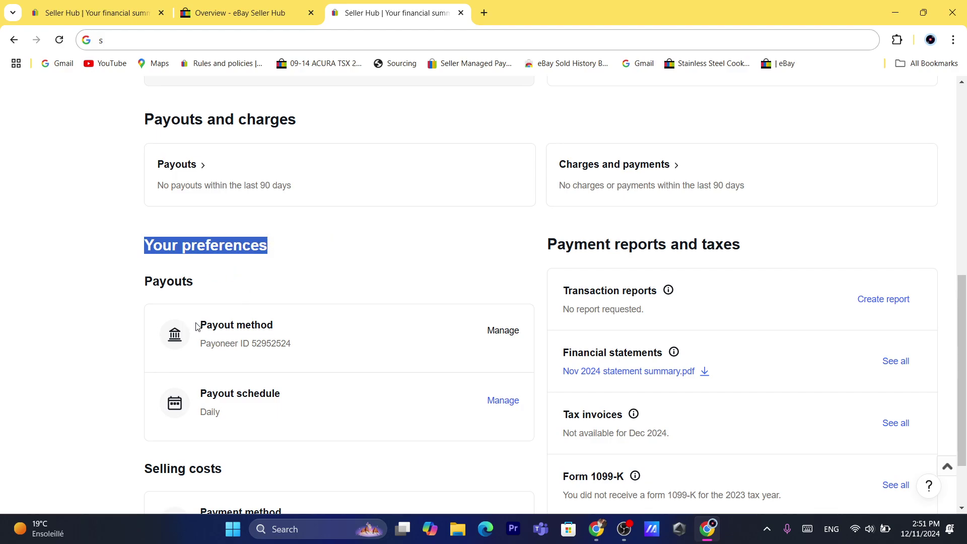
# Step: Leave the accidentally opened CJ dropshipping sourcing page and return to the financial summary
pyautogui.click(397, 63)
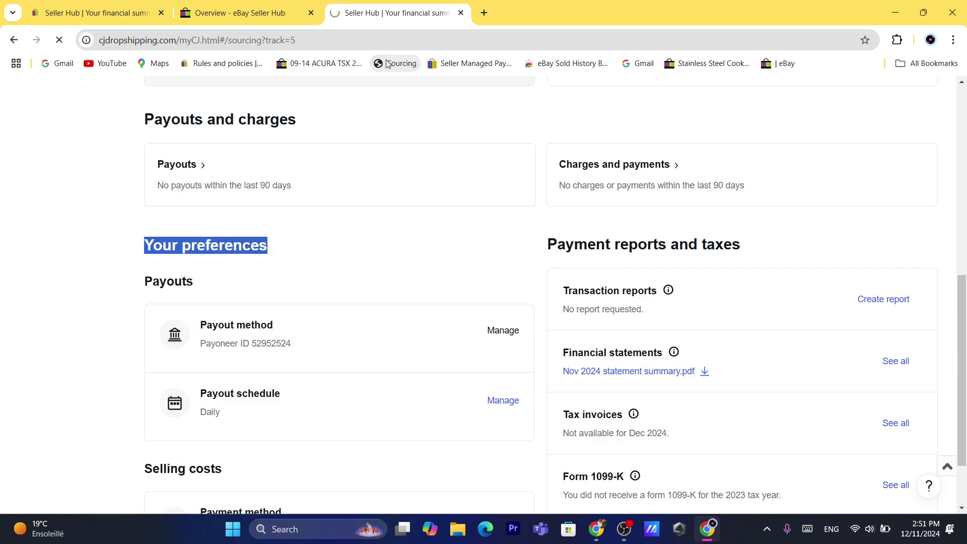
pyautogui.click(13, 45)
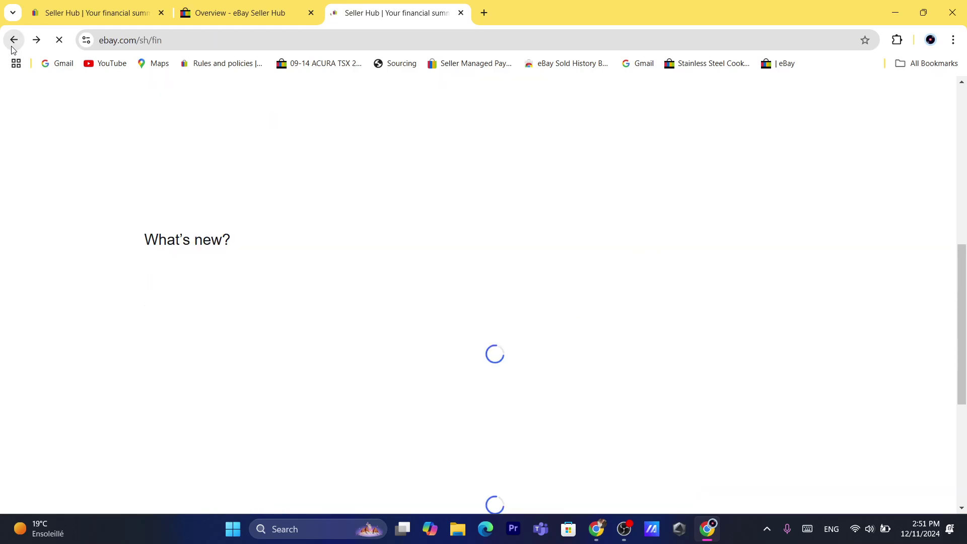
pyautogui.click(371, 38)
pyautogui.write('s')
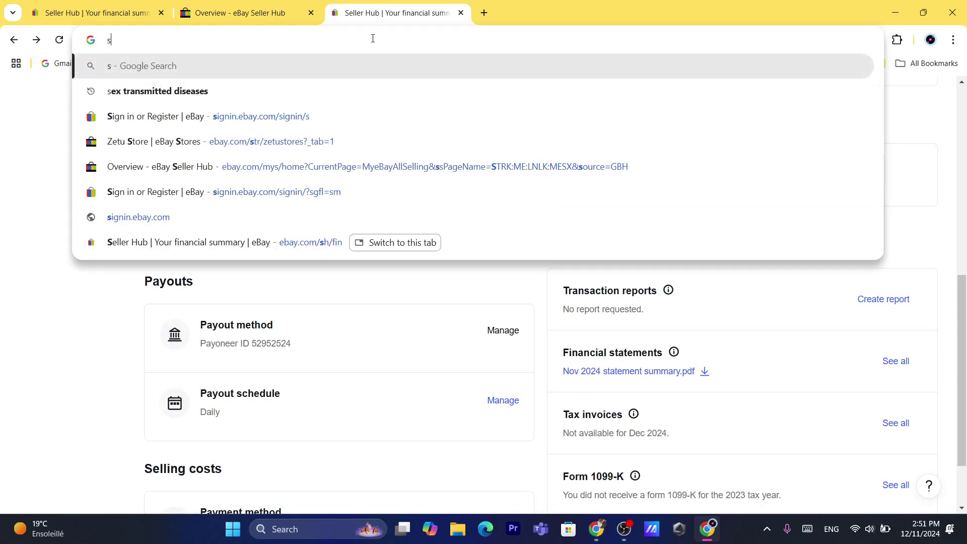
pyautogui.click(357, 383)
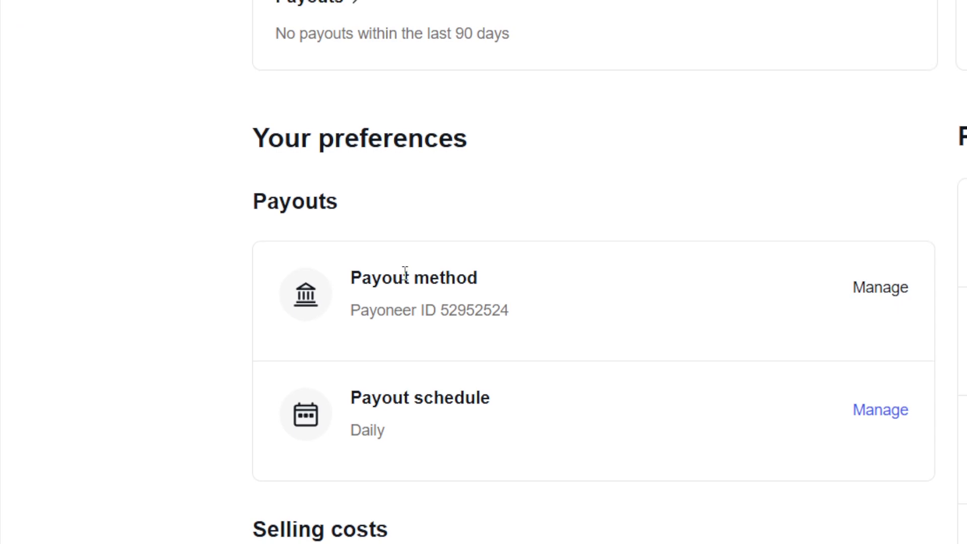
# Step: Open the payout method settings and highlight the Payoneer account ID on the Payments page
pyautogui.click(880, 287)
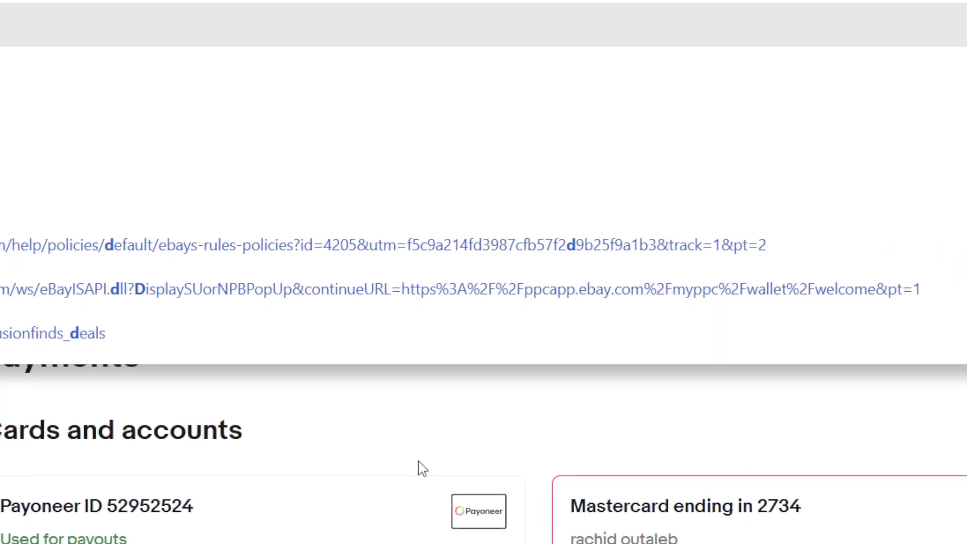
pyautogui.click(400, 463)
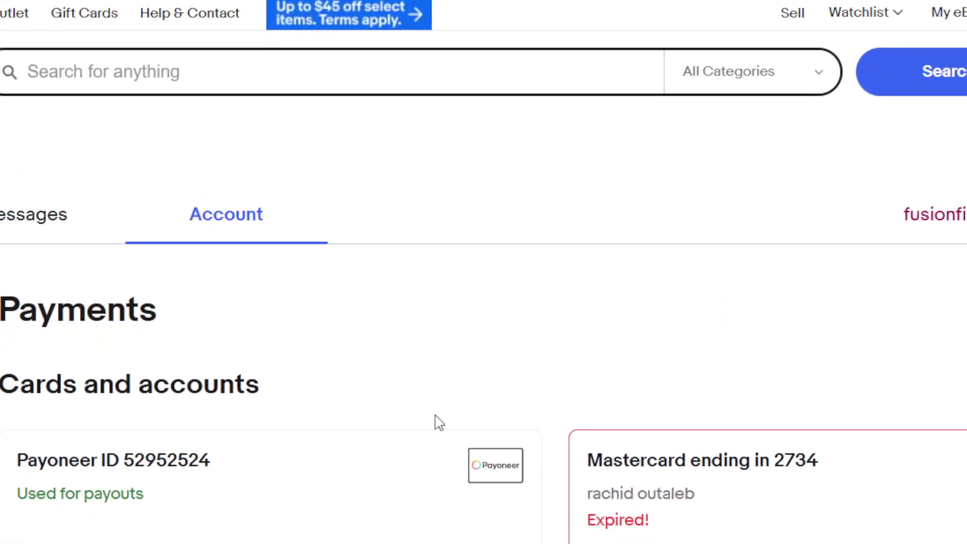
pyautogui.scroll(-2, 801, 246)
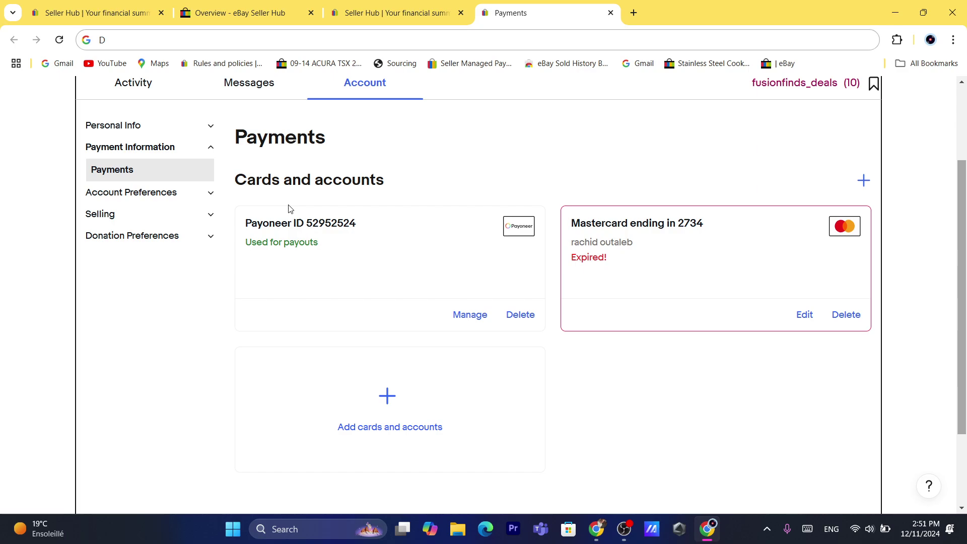
pyautogui.moveTo(258, 223); pyautogui.dragTo(359, 225)
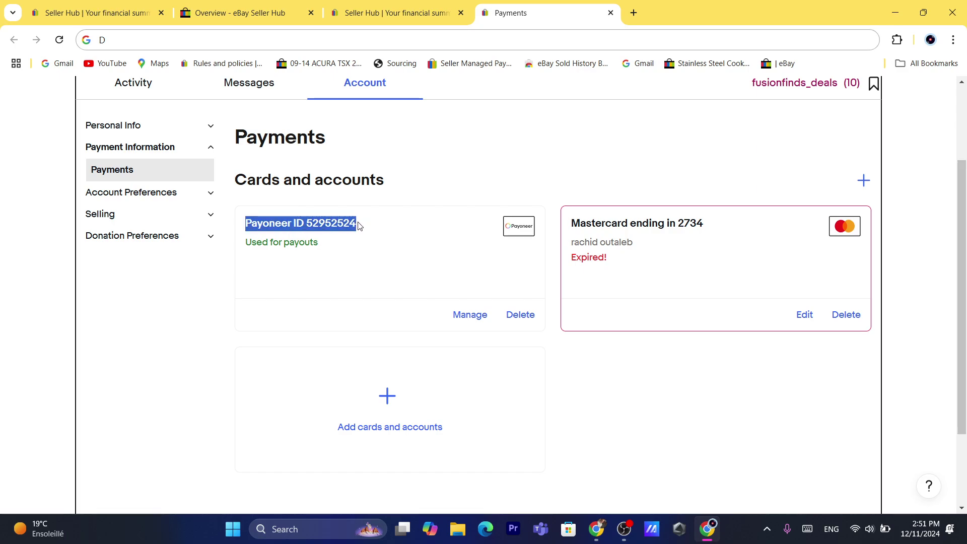
pyautogui.click(370, 199)
# Step: Compare against the Seller Hub tab, then highlight the Cards and accounts Payoneer entry
pyautogui.click(379, 6)
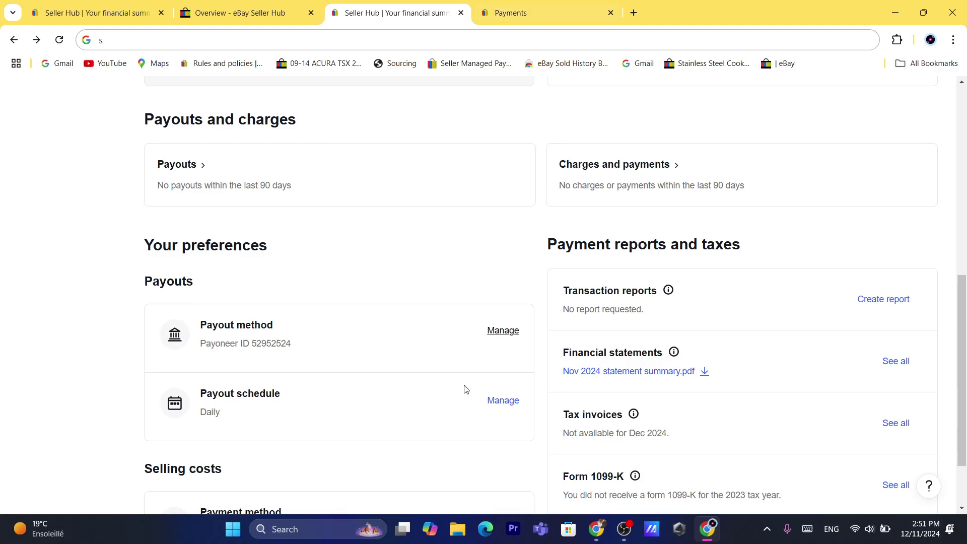
pyautogui.click(551, 5)
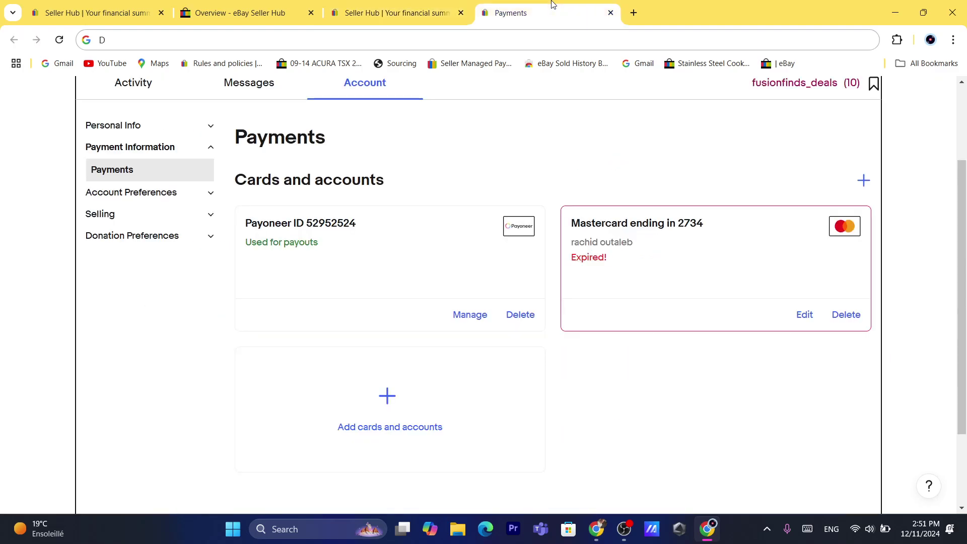
pyautogui.tripleClick(298, 189)
pyautogui.tripleClick(267, 223)
pyautogui.doubleClick(318, 190)
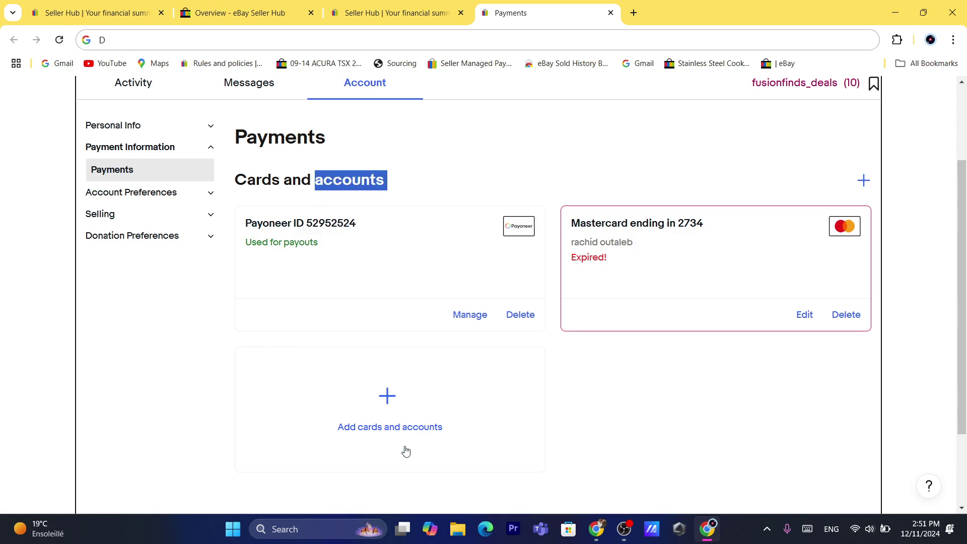
# Step: Add a card or account for Payouts, choosing the Payoneer account option
pyautogui.click(373, 416)
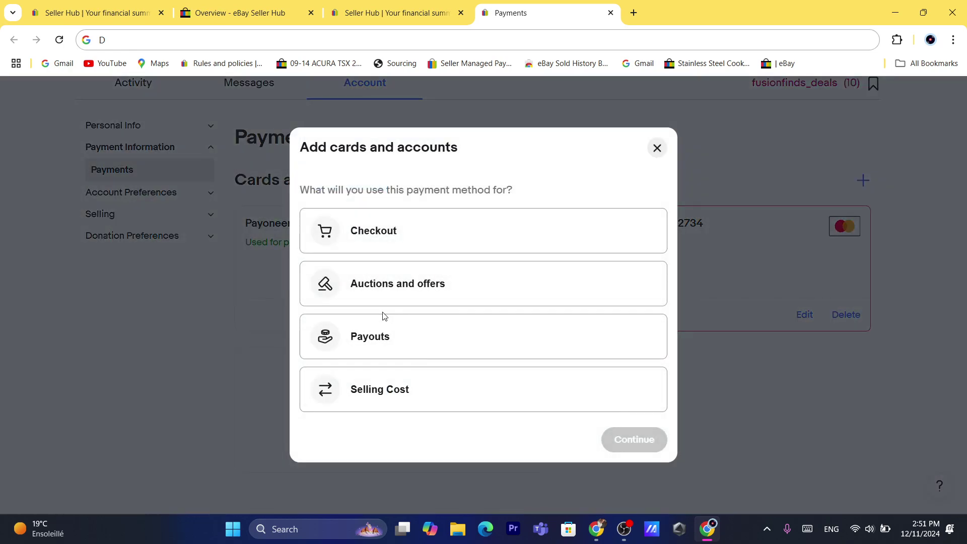
pyautogui.click(363, 349)
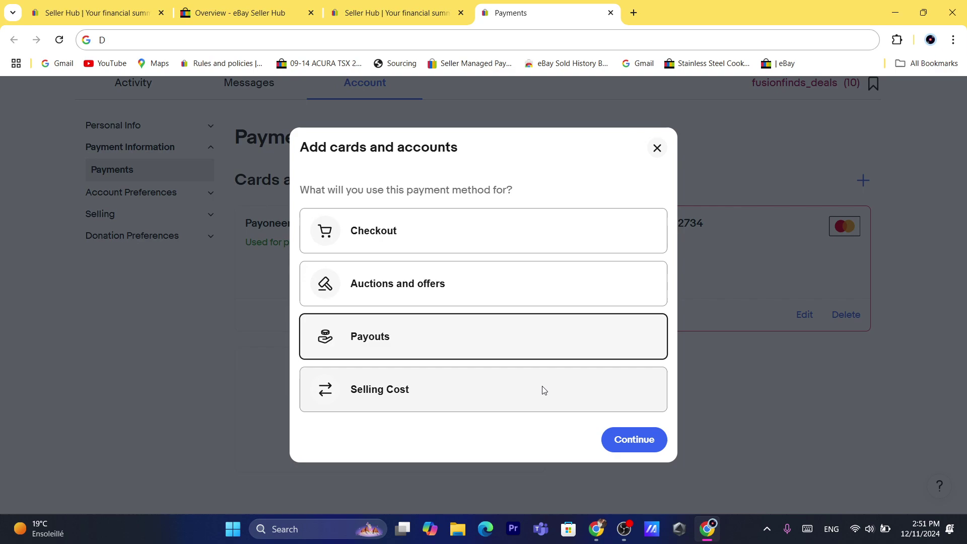
pyautogui.click(633, 439)
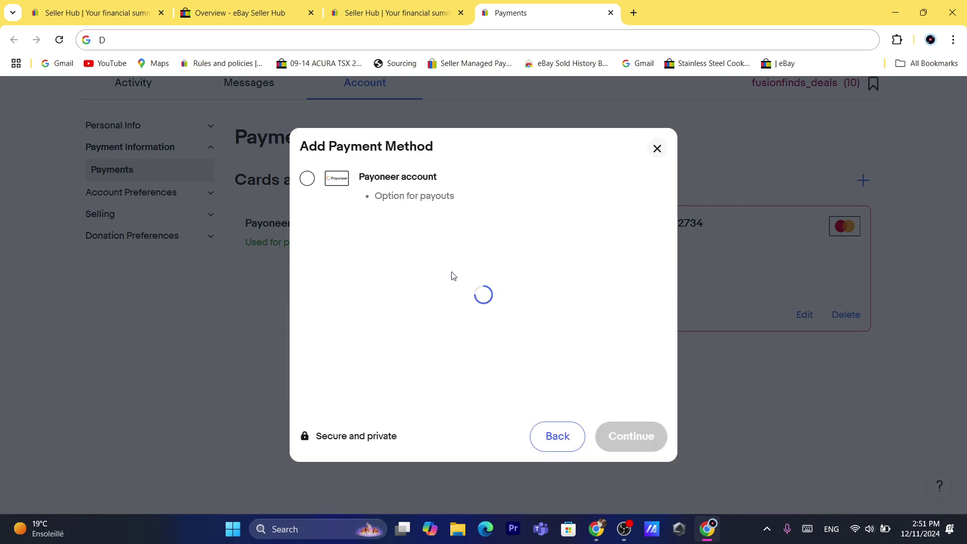
pyautogui.click(307, 179)
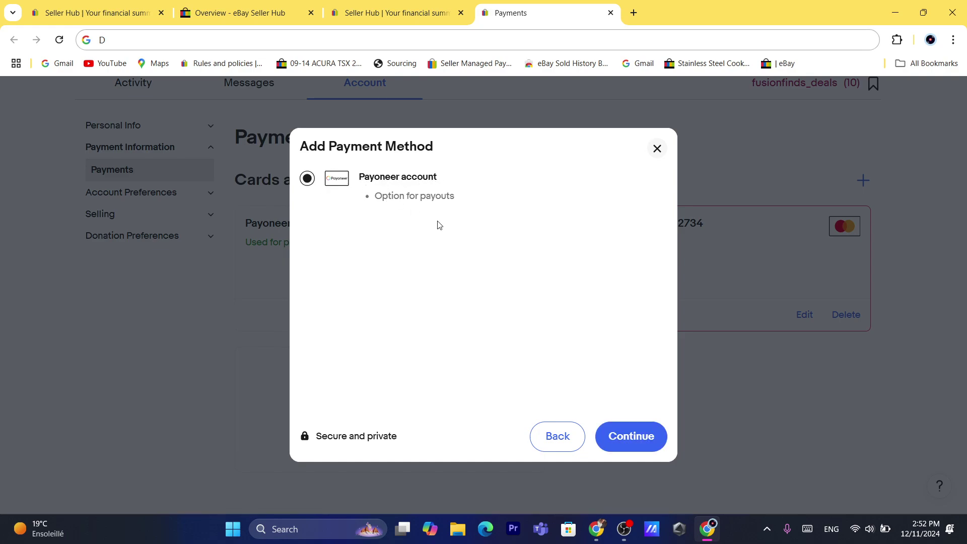
pyautogui.click(625, 436)
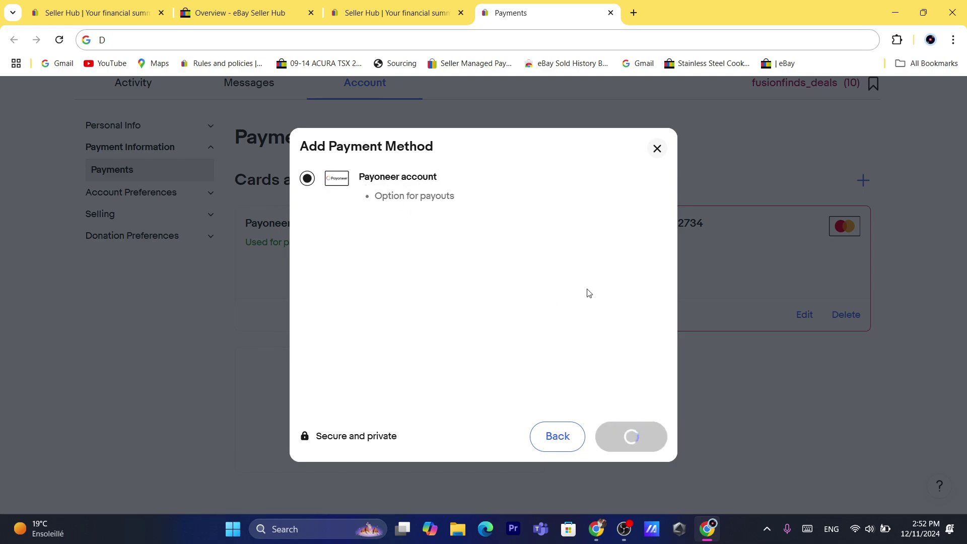
pyautogui.click(526, 39)
# Step: Review the payout-delay and linked-bank notes, then confirm Add Payoneer account
pyautogui.write('d')
pyautogui.click(467, 392)
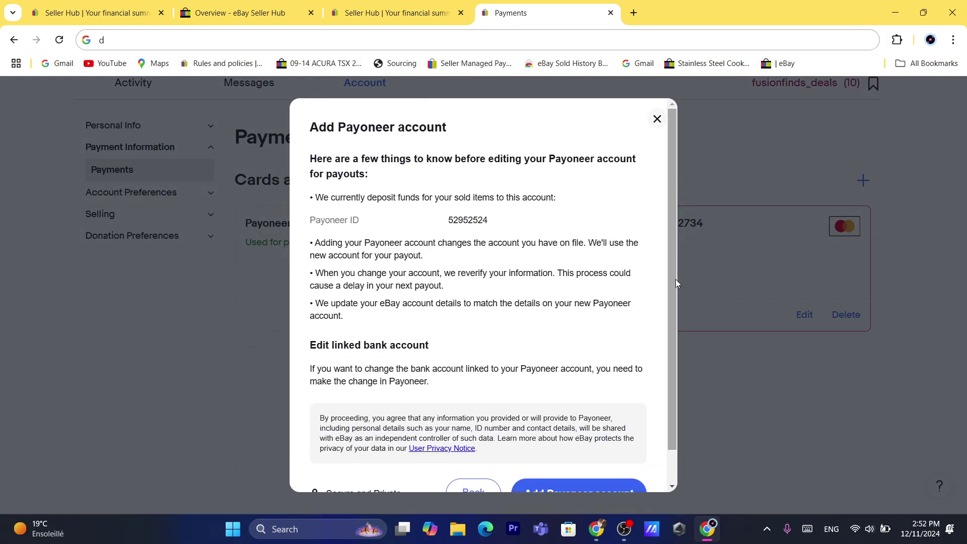
pyautogui.moveTo(669, 276); pyautogui.dragTo(682, 358)
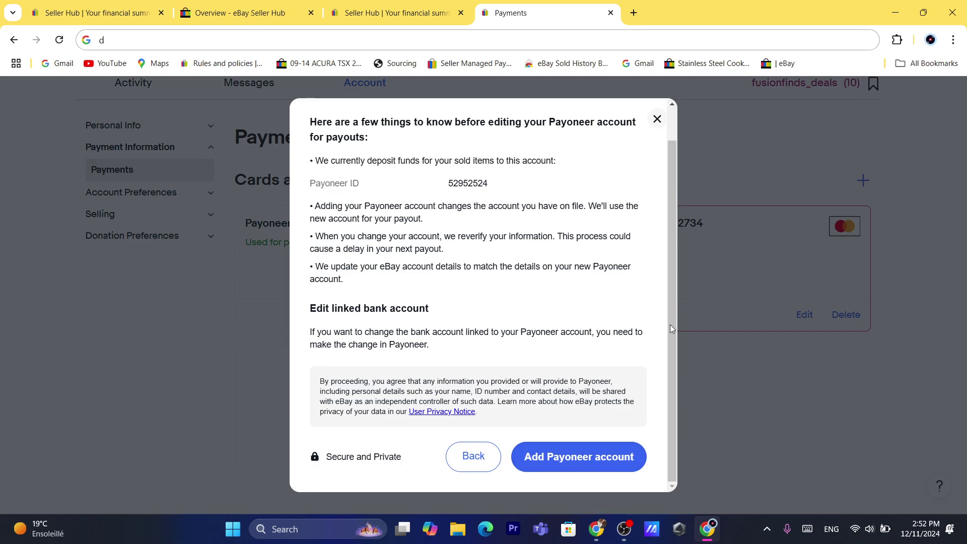
pyautogui.tripleClick(593, 246)
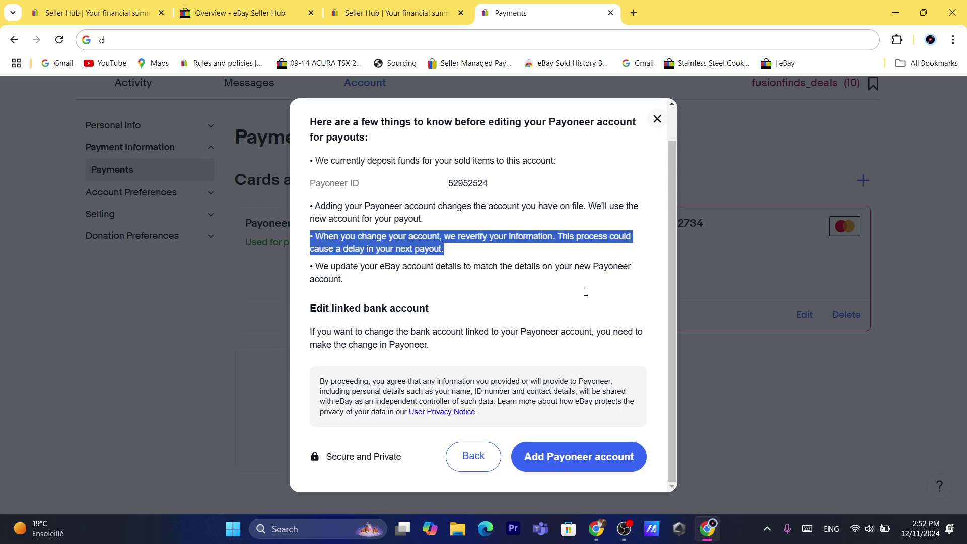
pyautogui.tripleClick(533, 331)
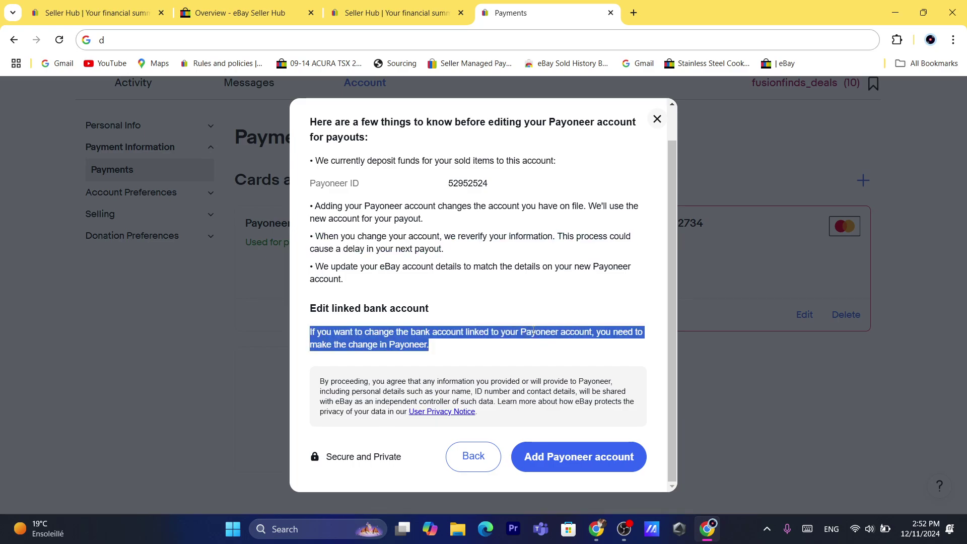
pyautogui.click(570, 452)
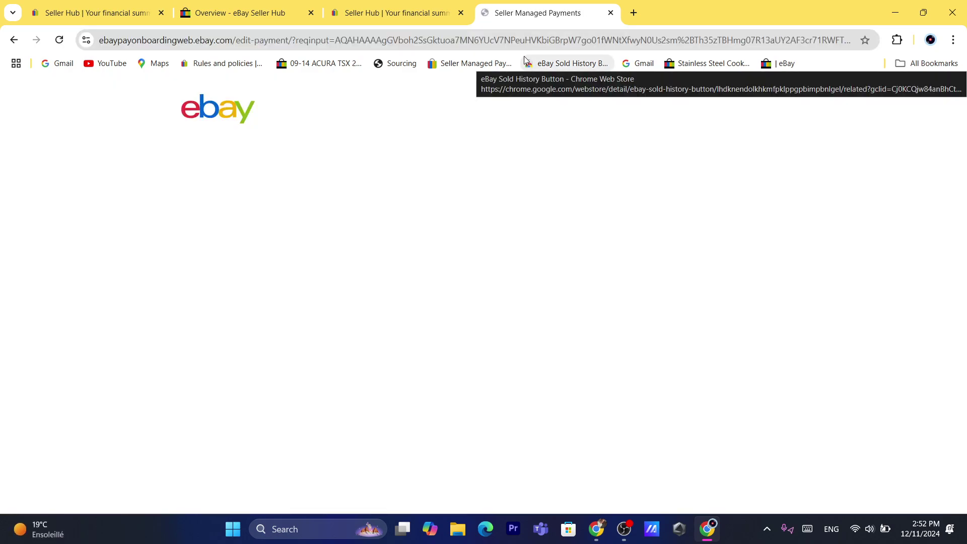
# Step: Select the onboarding page's web address, then go back to the Seller Hub financial summary tab
pyautogui.click(518, 46)
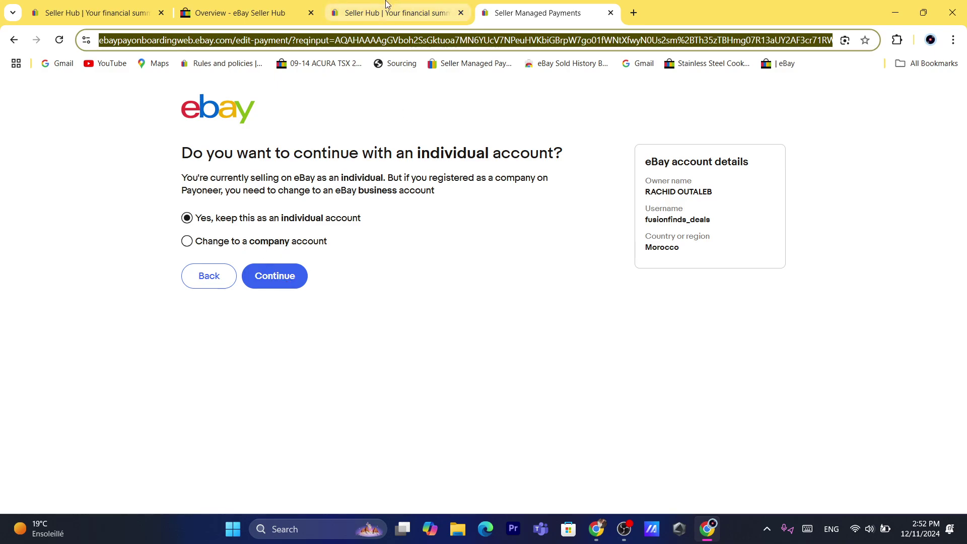
pyautogui.click(417, 7)
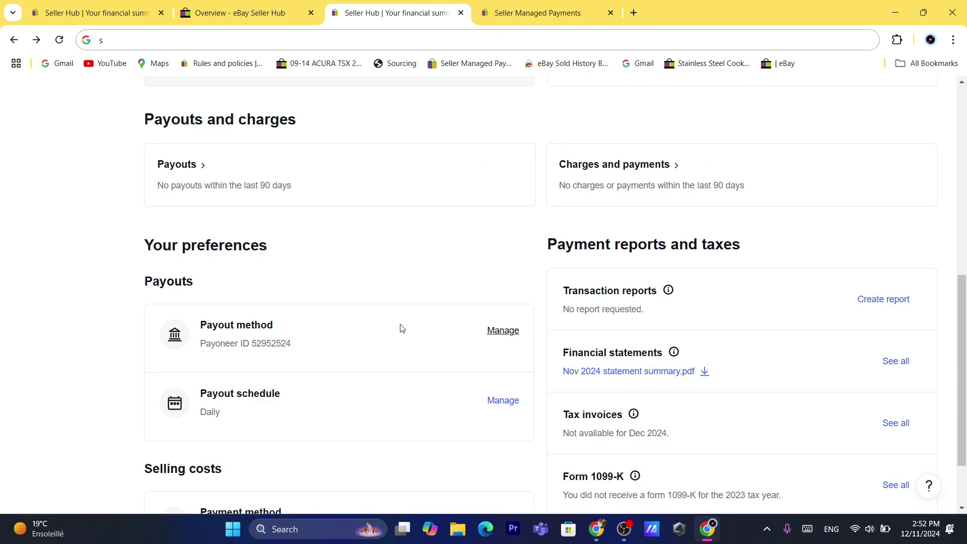
pyautogui.click(499, 400)
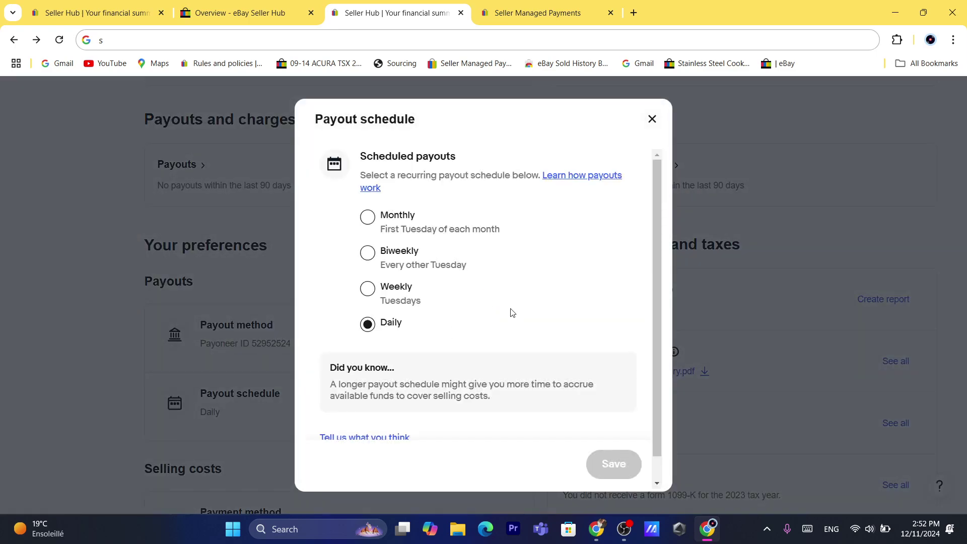
pyautogui.click(370, 289)
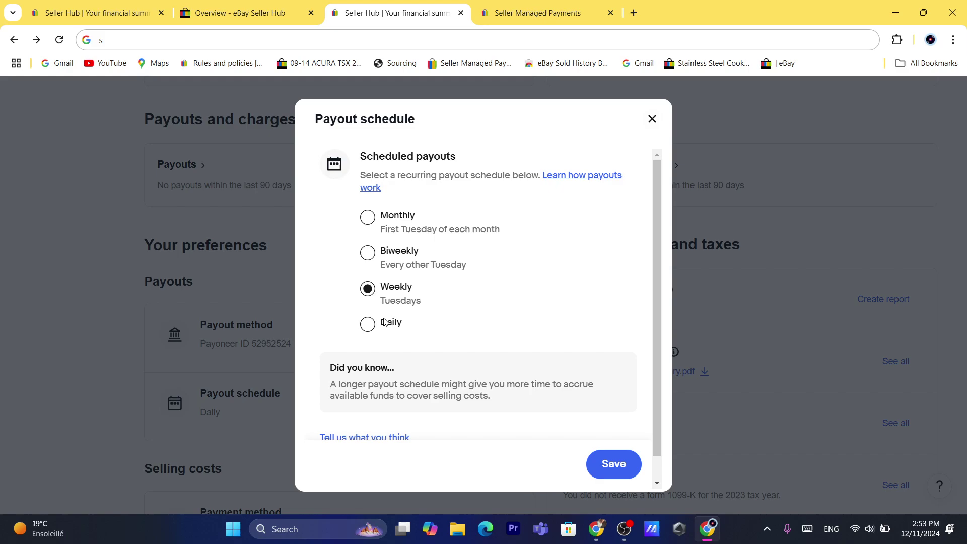
pyautogui.click(367, 323)
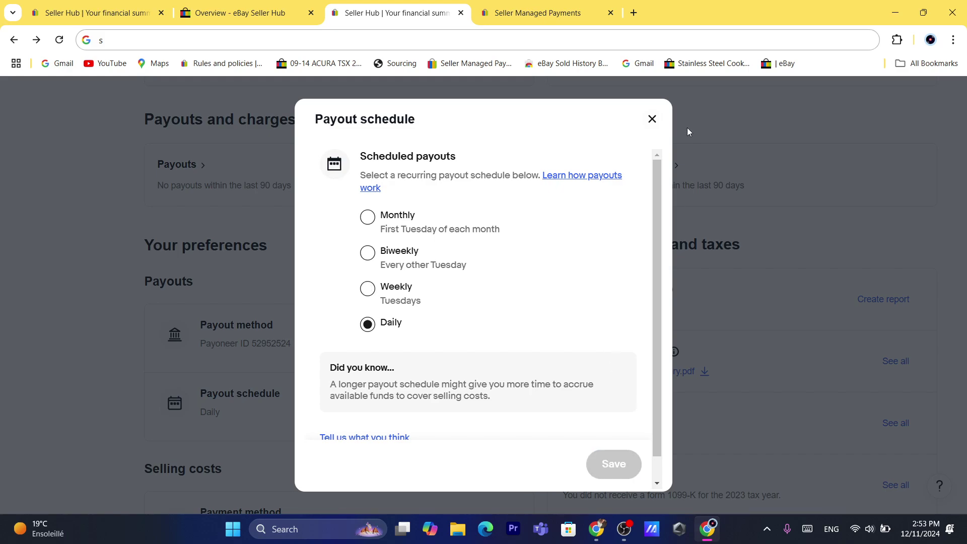
pyautogui.click(649, 117)
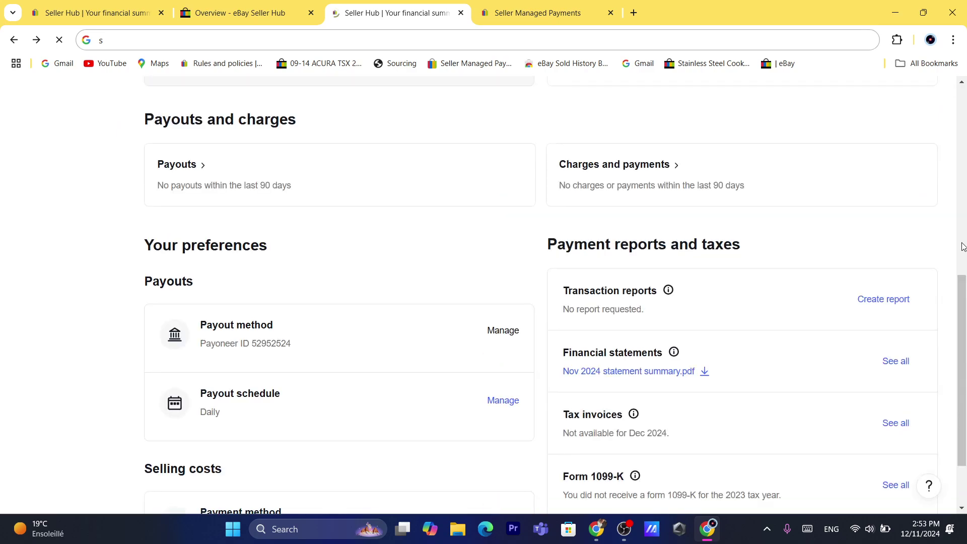
pyautogui.scroll(-1, 507, 281)
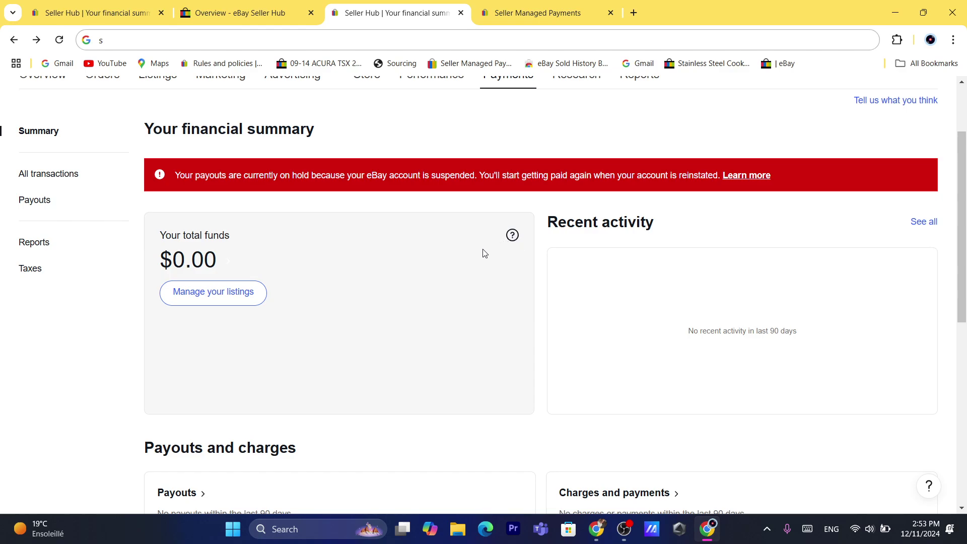
pyautogui.click(417, 37)
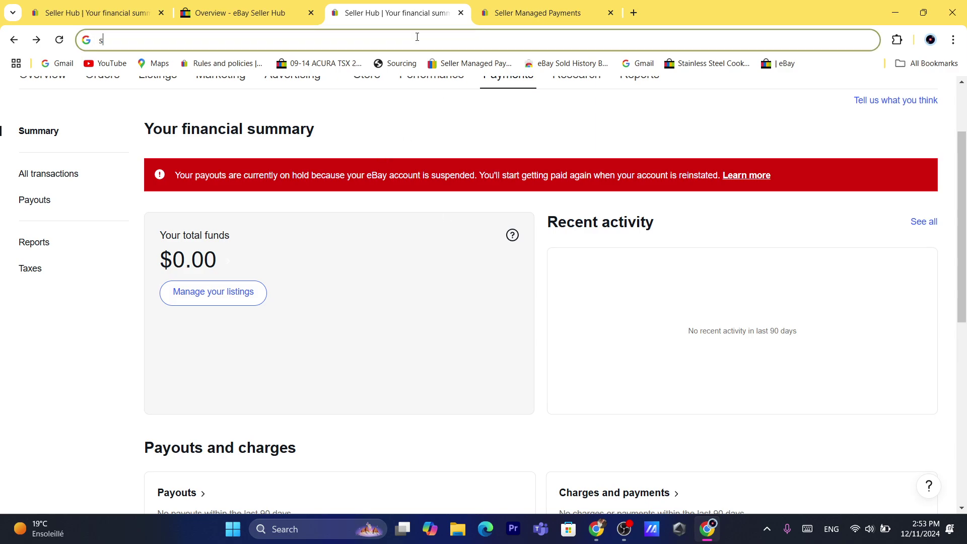
pyautogui.click(386, 323)
pyautogui.scroll(-6, 756, 262)
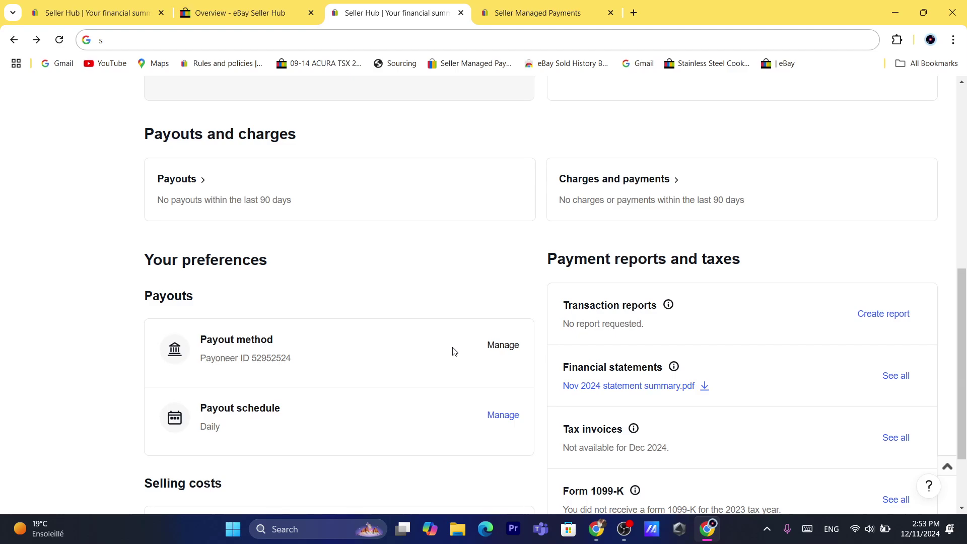
pyautogui.moveTo(966, 301); pyautogui.dragTo(966, 381)
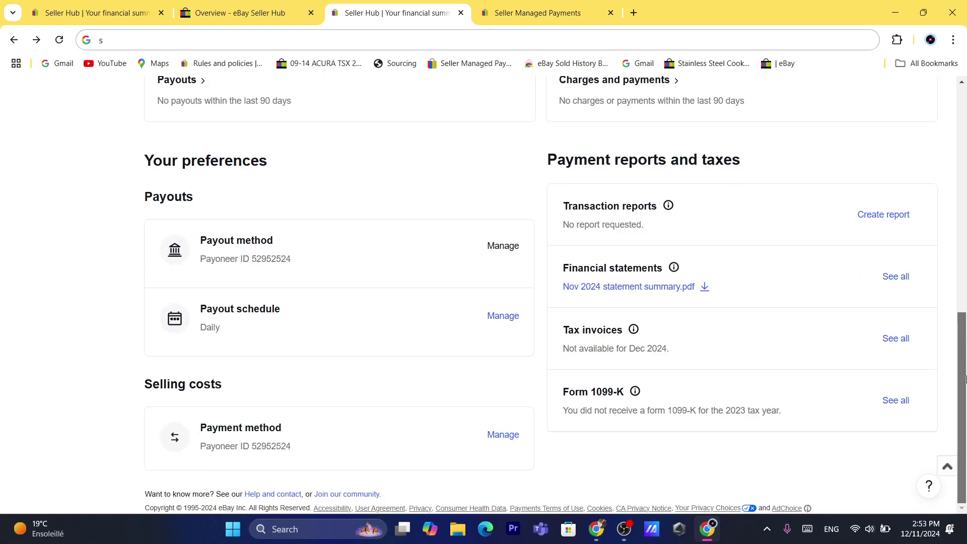
pyautogui.scroll(3, 965, 225)
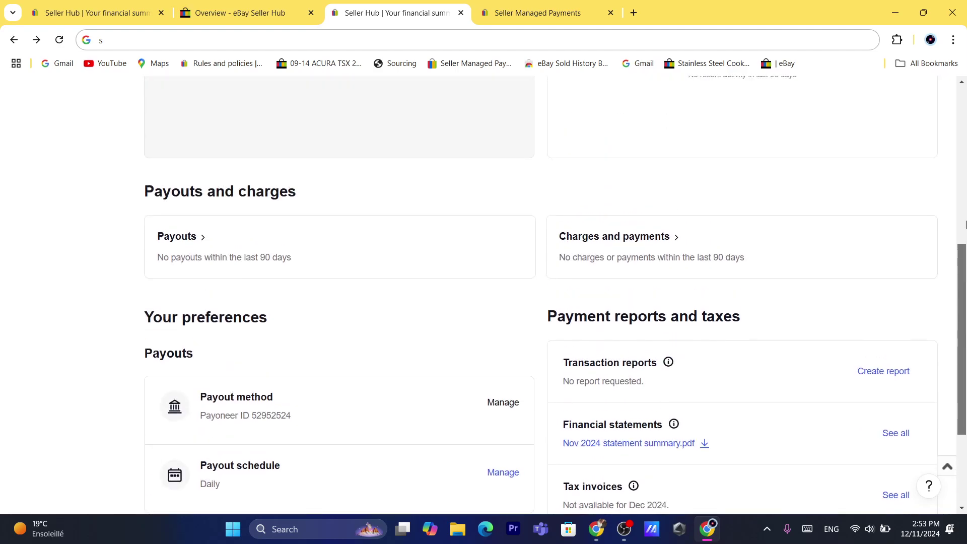
pyautogui.scroll(7, 965, 225)
pyautogui.scroll(-4, 421, 213)
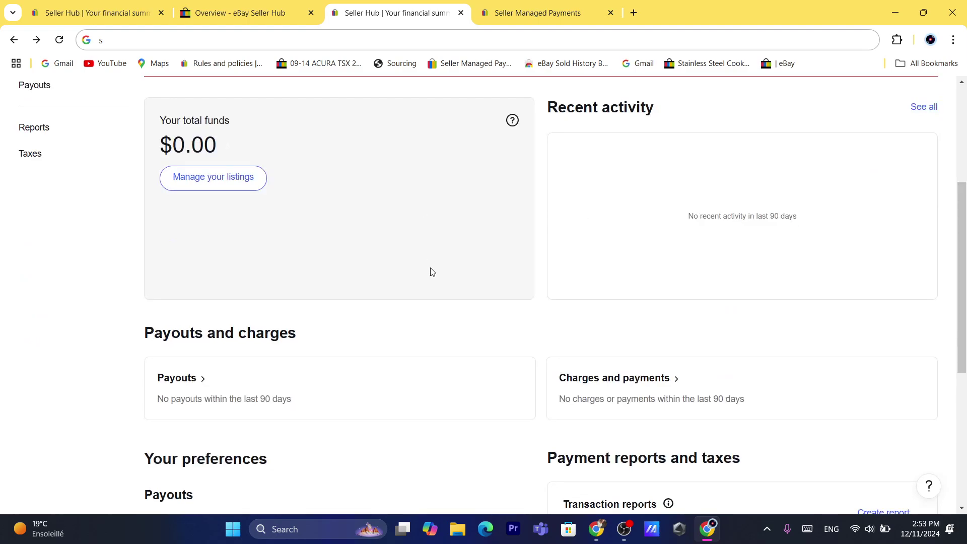
pyautogui.scroll(3, 427, 220)
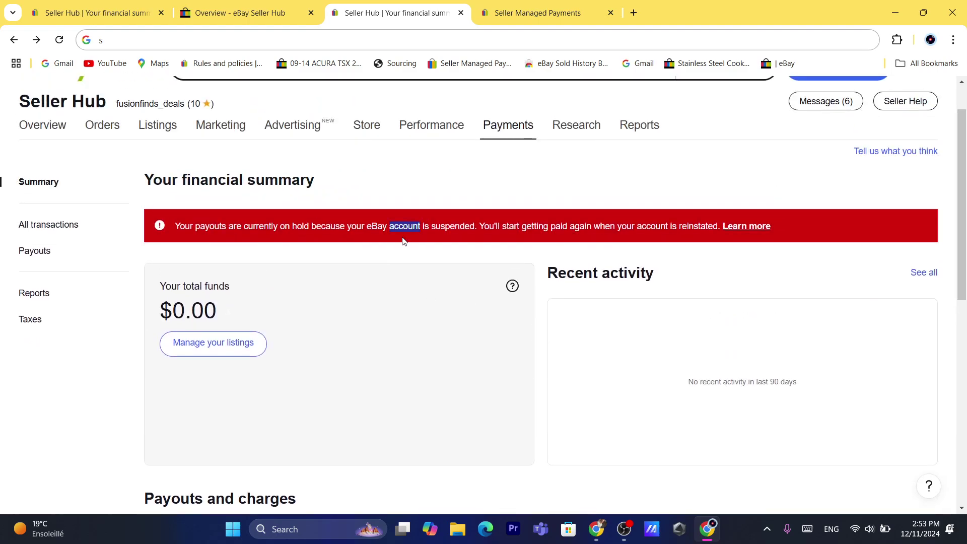
pyautogui.tripleClick(403, 240)
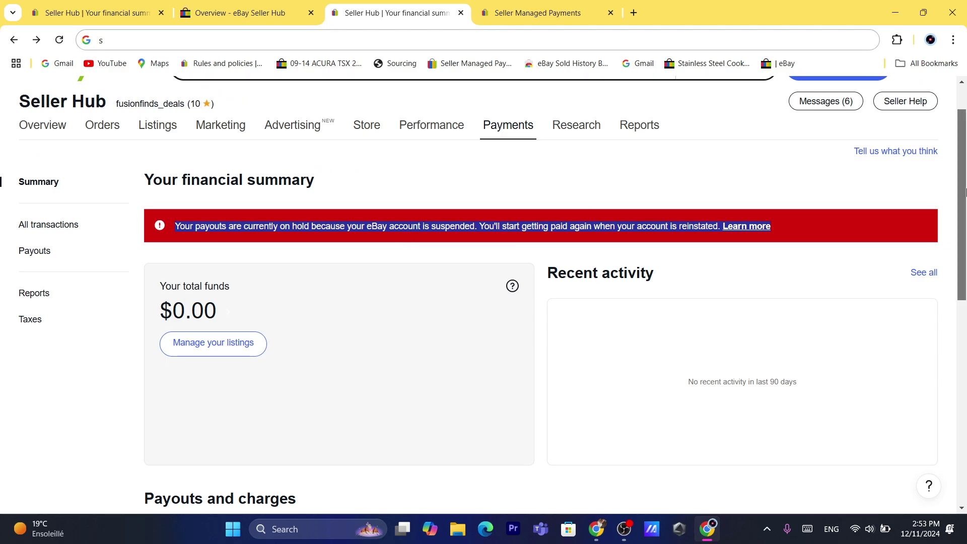
pyautogui.scroll(-4, 393, 273)
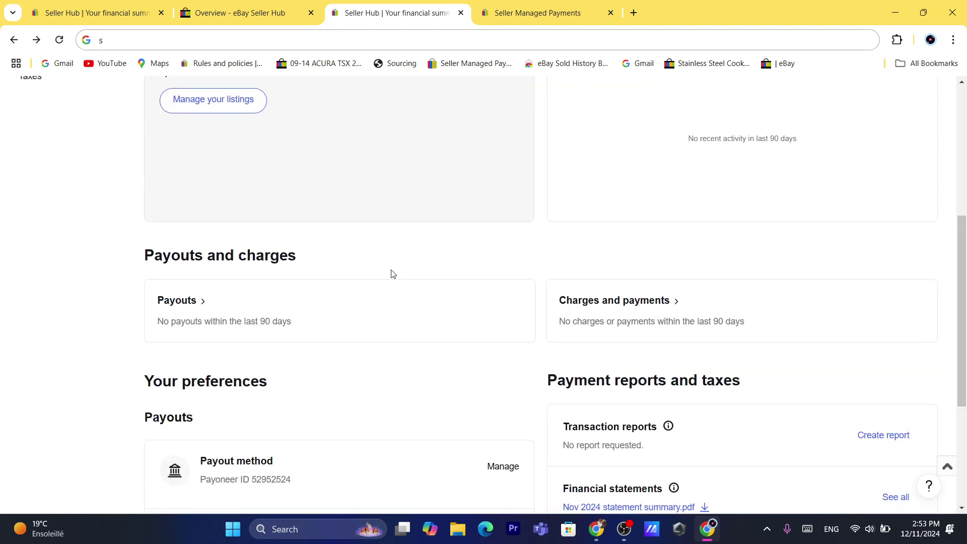